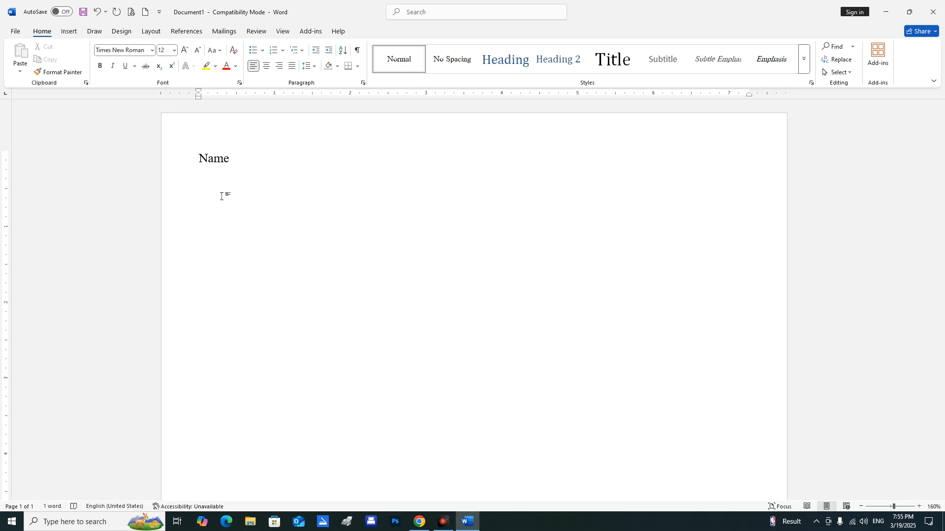
# - Add a row of dots after the Name label, followed by a Sex label with its own dots on the same line
pyautogui.write('>')
pyautogui.press('BackSpace')
pyautogui.write('..........................')
pyautogui.write('.....Pe')
pyautogui.press('BackSpace')
pyautogui.press('BackSpace')
pyautogui.write('Sex...........')
pyautogui.keyDown('ctrl'); pyautogui.scroll(4, 226, 198); pyautogui.keyUp('ctrl')
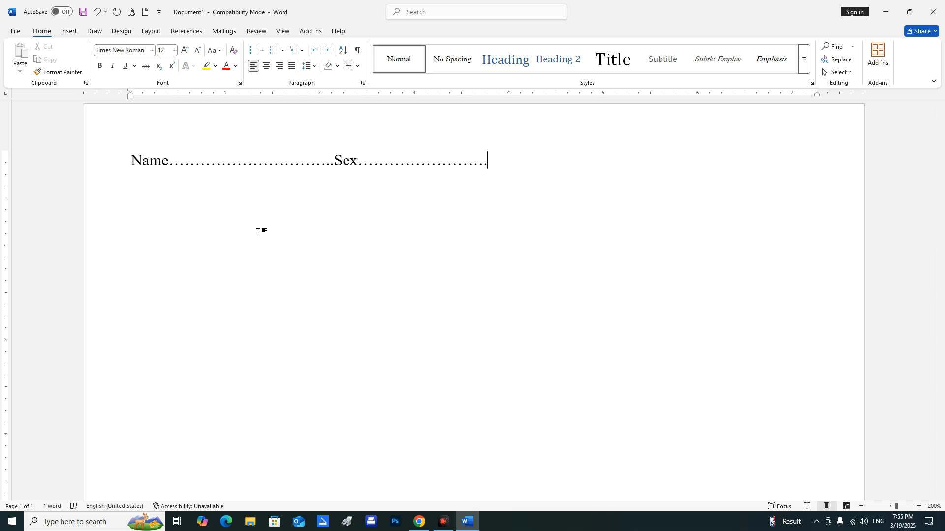
# - Start a second line with the label "Name:"
pyautogui.press('Return')
pyautogui.write('Name')
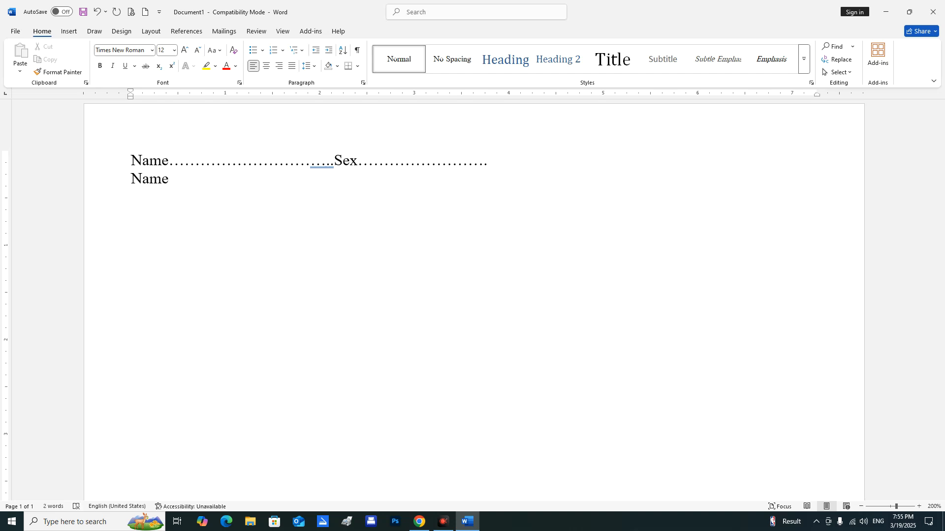
pyautogui.write(':')
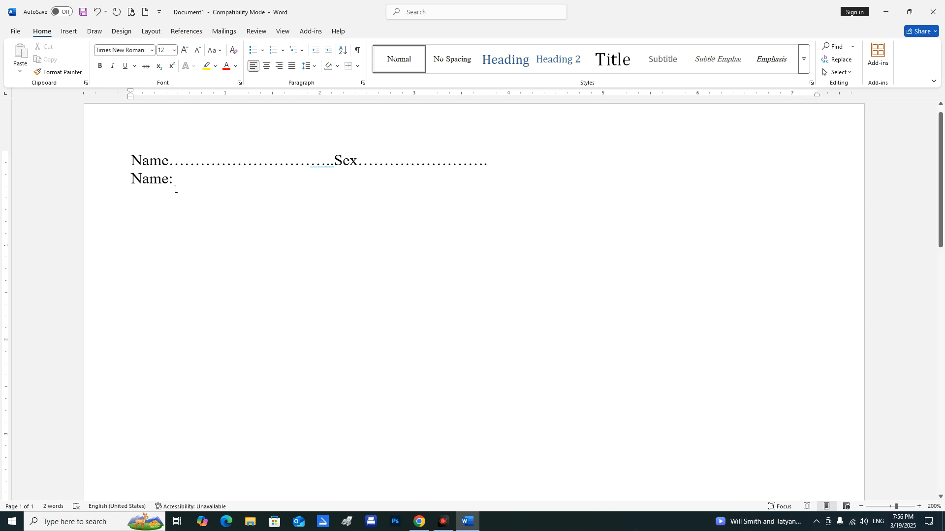
# - Set a left-aligned tab stop at 7.2" with dotted leader option 2 for the "Name:" line
pyautogui.click(363, 84)
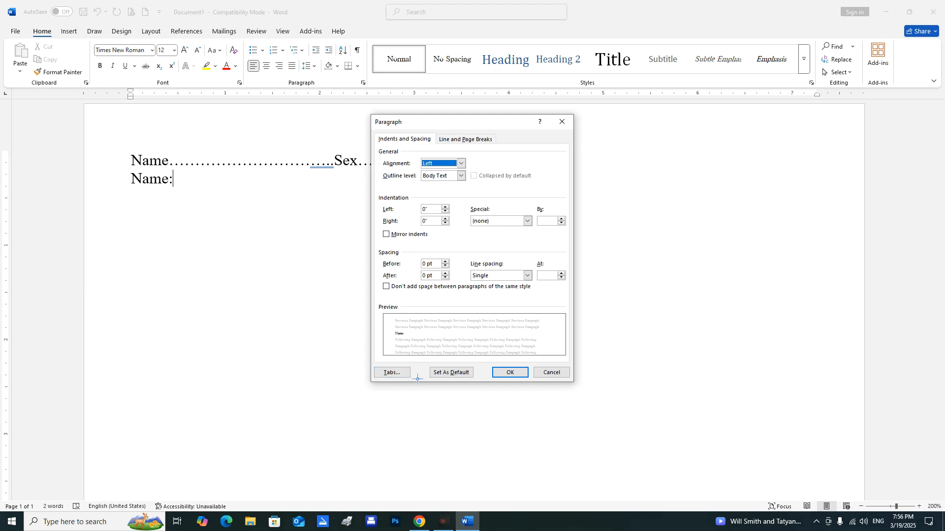
pyautogui.click(938, 351)
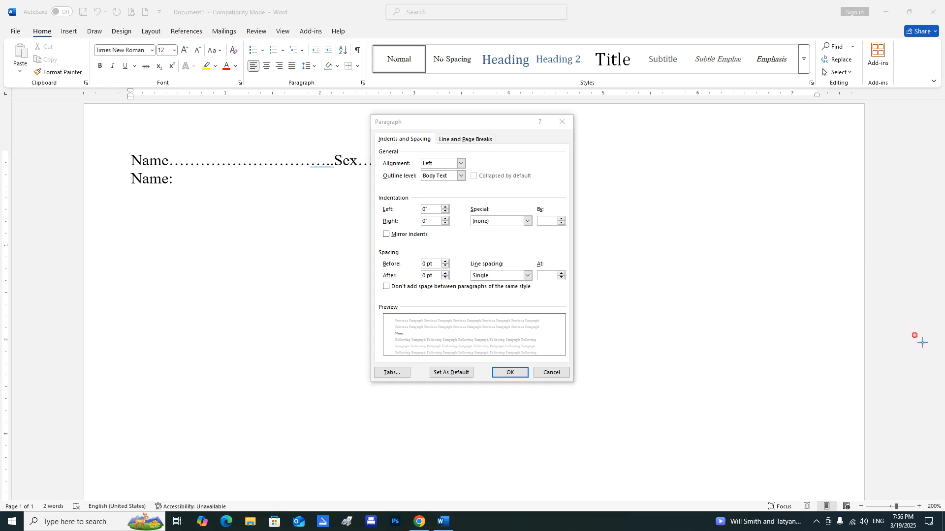
pyautogui.moveTo(382, 367); pyautogui.dragTo(426, 397)
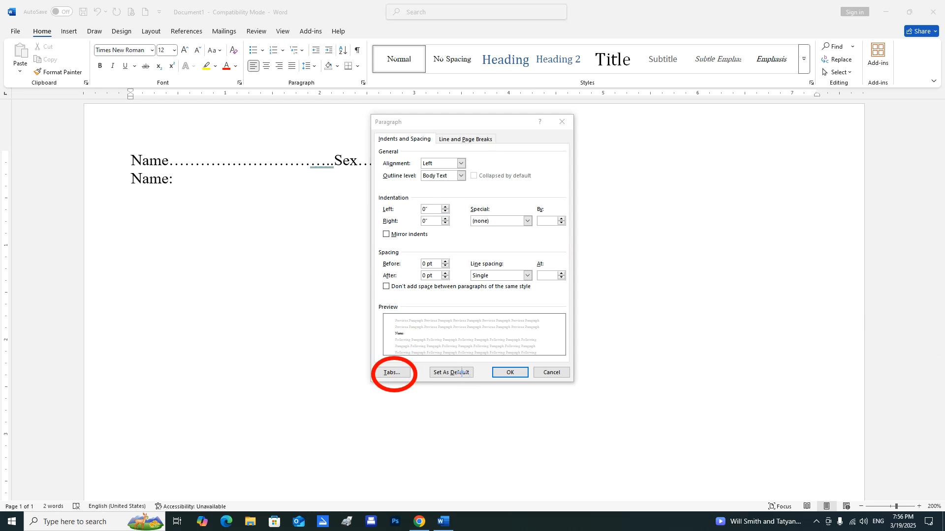
pyautogui.press('Escape')
pyautogui.click(392, 373)
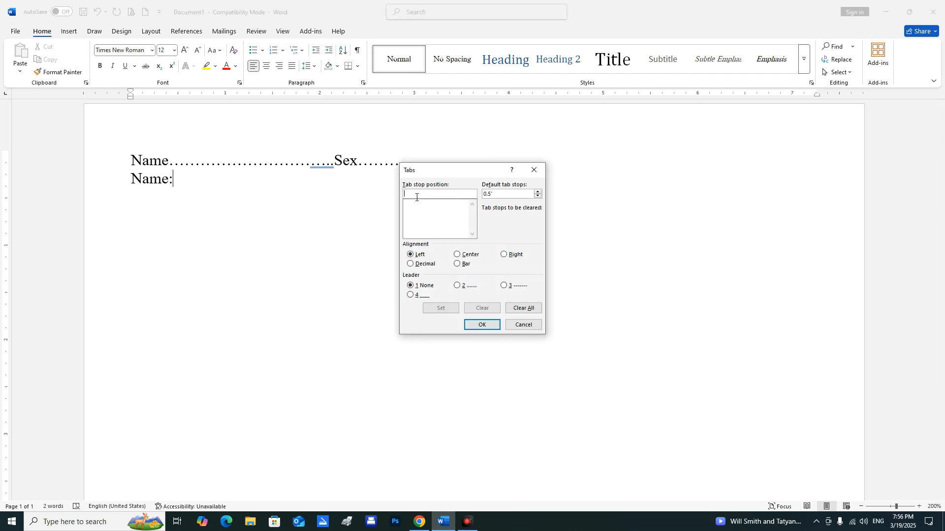
pyautogui.click(416, 197)
pyautogui.write('7.2')
pyautogui.hotkey('ctrl', 'alt', 'd')
pyautogui.moveTo(450, 277); pyautogui.dragTo(484, 297)
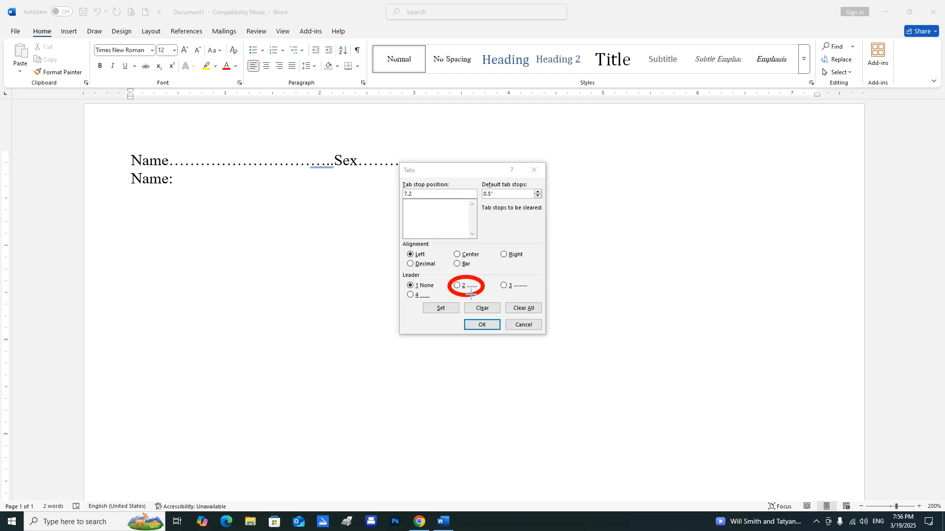
pyautogui.press('Escape')
pyautogui.click(459, 286)
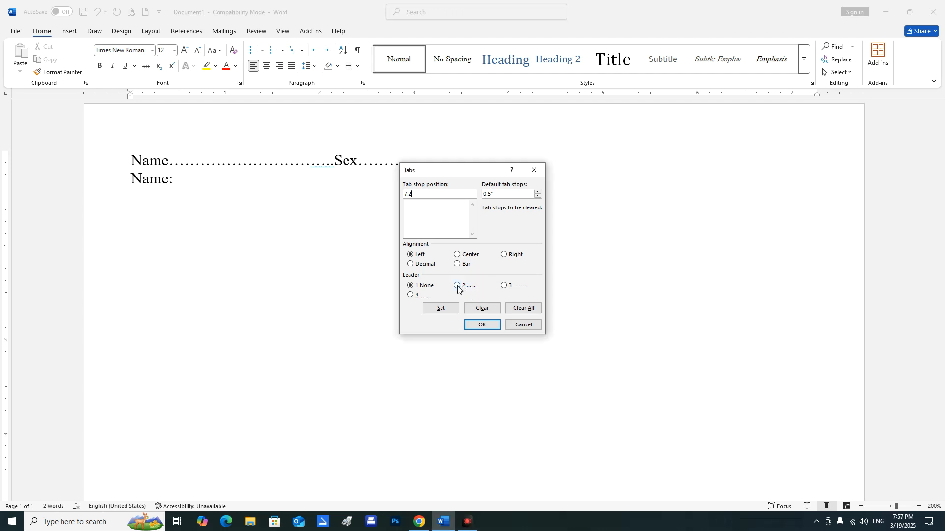
pyautogui.click(442, 308)
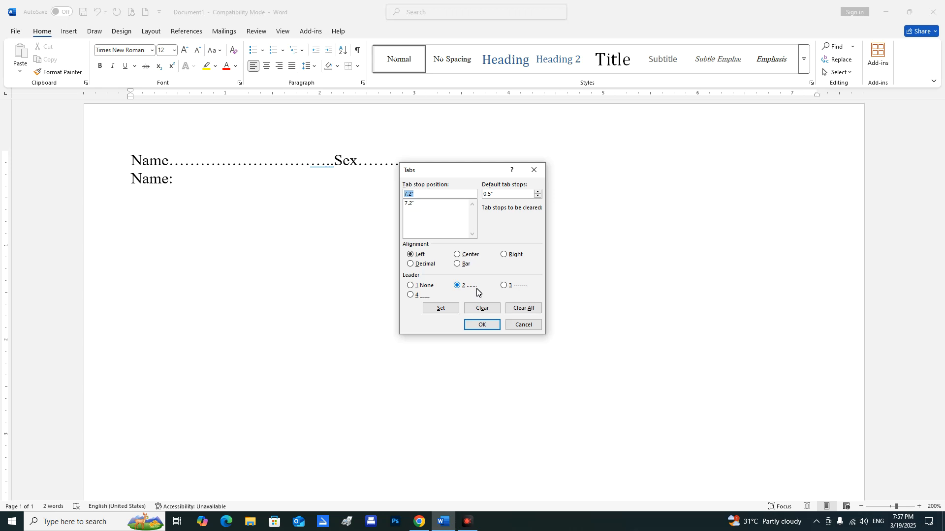
pyautogui.click(482, 327)
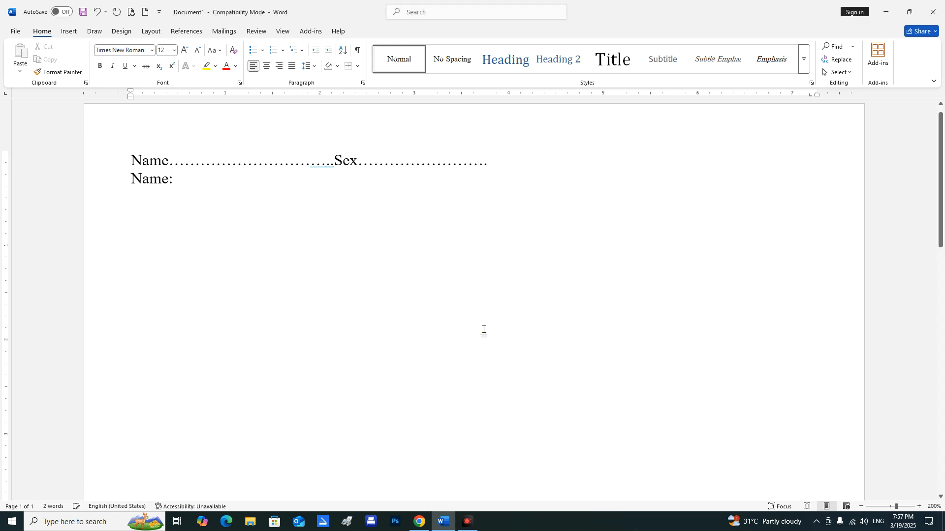
# - Fill the "Name:" line with the dotted tab leader and add a "Date of Birth:" line filled the same way
pyautogui.press('Tab')
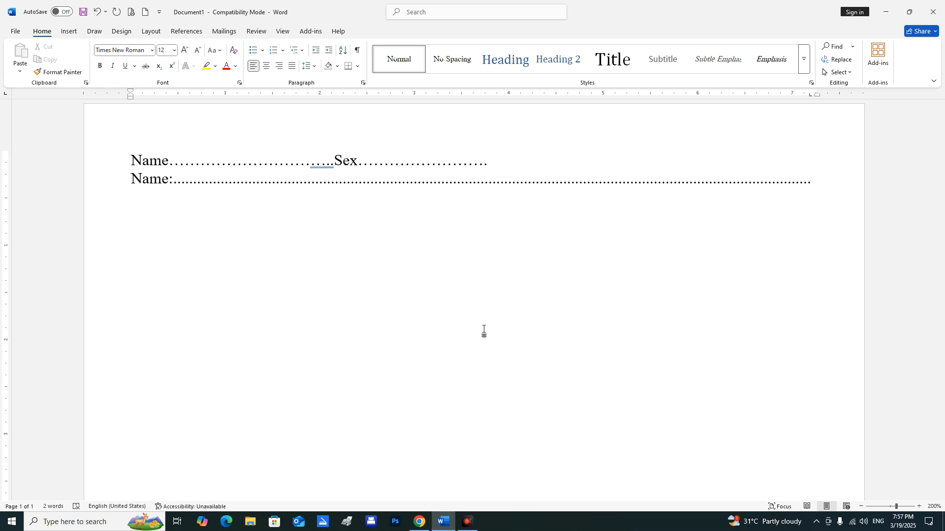
pyautogui.write('Date of Bir')
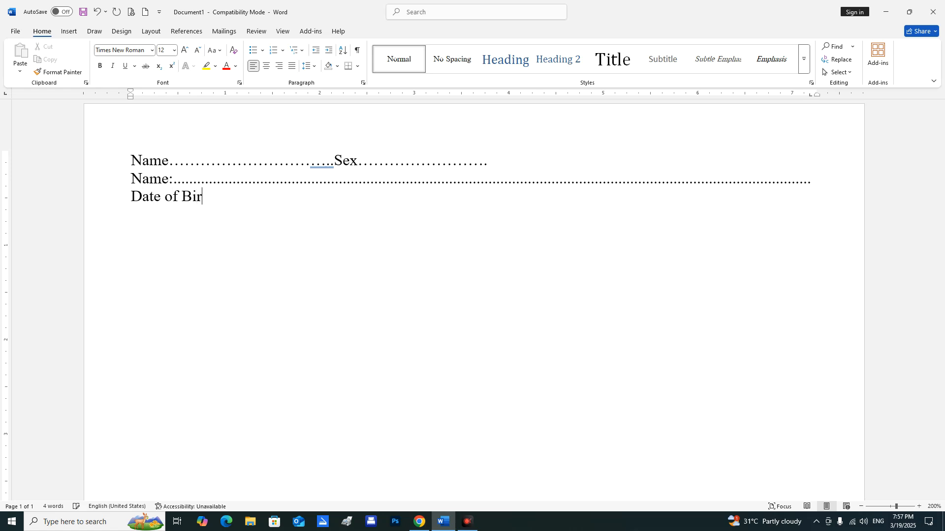
pyautogui.write('th:')
pyautogui.hotkey('ctrl', 'v')
pyautogui.press('Return')
# - Add a "Place of Birth:" line filled with the dotted tab leader
pyautogui.write(':p')
pyautogui.press('BackSpace')
pyautogui.press('BackSpace')
pyautogui.write('Place of Birht')
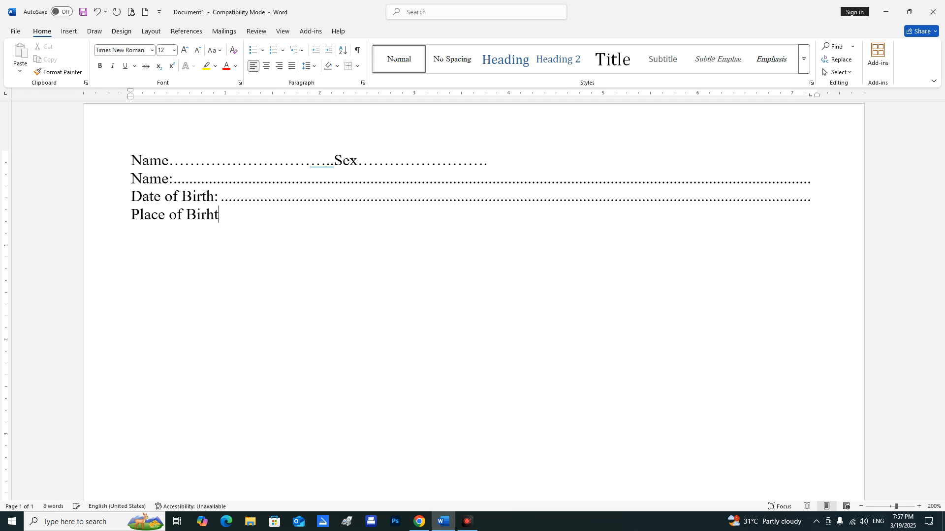
pyautogui.press('BackSpace')
pyautogui.press('BackSpace')
pyautogui.write('th:')
pyautogui.press('Tab')
pyautogui.press('Return')
# - Add a "Sex:" line filled with the dotted tab leader below the place of birth
pyautogui.write('X')
pyautogui.press('BackSpace')
pyautogui.write('Sex:')
pyautogui.press('Tab')
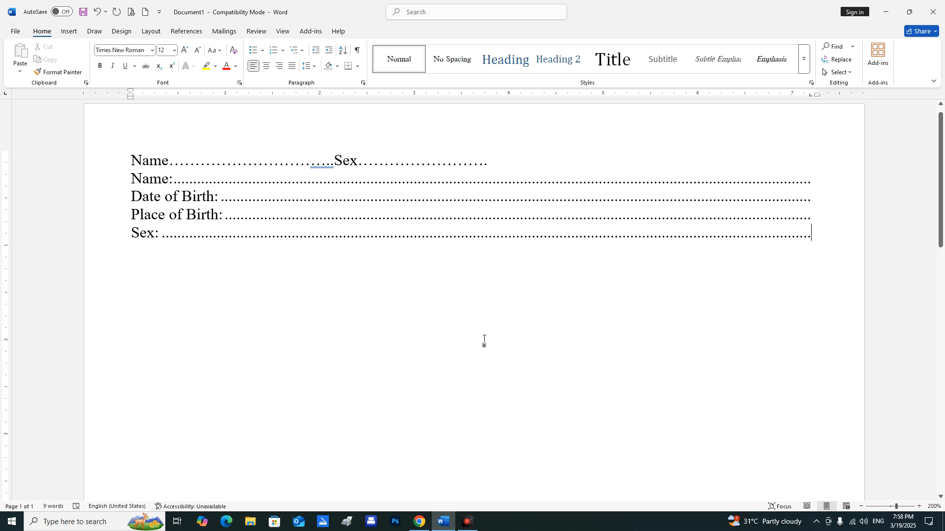
pyautogui.moveTo(332, 167); pyautogui.dragTo(178, 171)
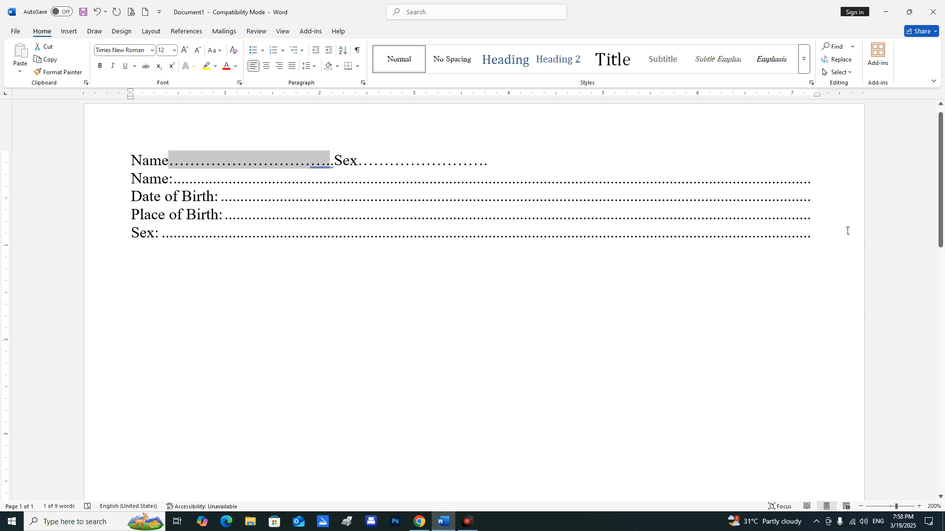
pyautogui.click(822, 244)
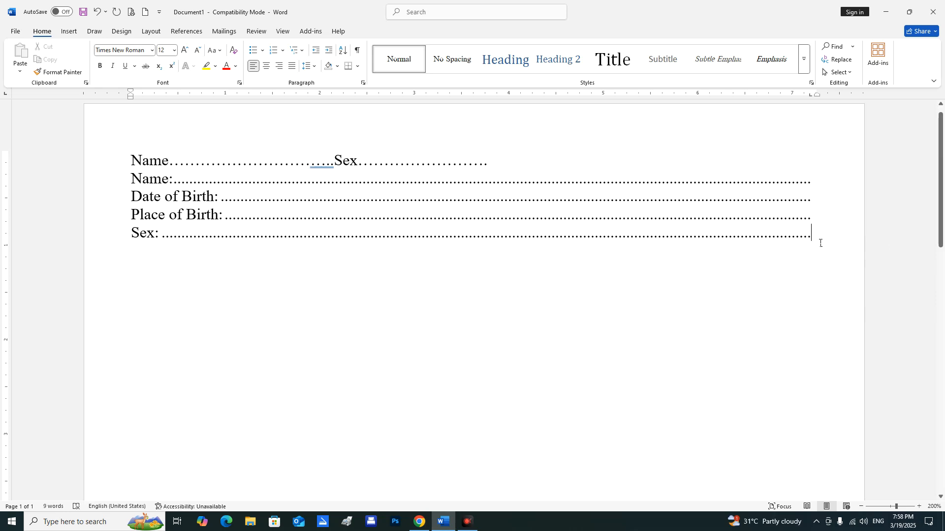
# - Add a "Male" line with the dotted tab leader below the "Sex:" line
pyautogui.press('Return')
pyautogui.press('Tab')
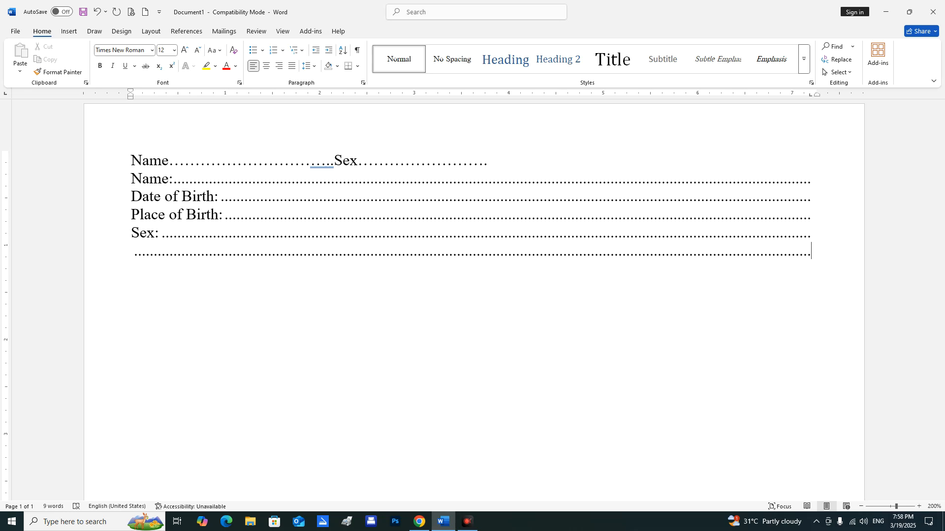
pyautogui.press('BackSpace')
pyautogui.write('N')
pyautogui.press('BackSpace')
pyautogui.write('Fam')
pyautogui.press('BackSpace')
pyautogui.press('BackSpace')
pyautogui.press('BackSpace')
pyautogui.write('Mae')
pyautogui.press('BackSpace')
pyautogui.write('le')
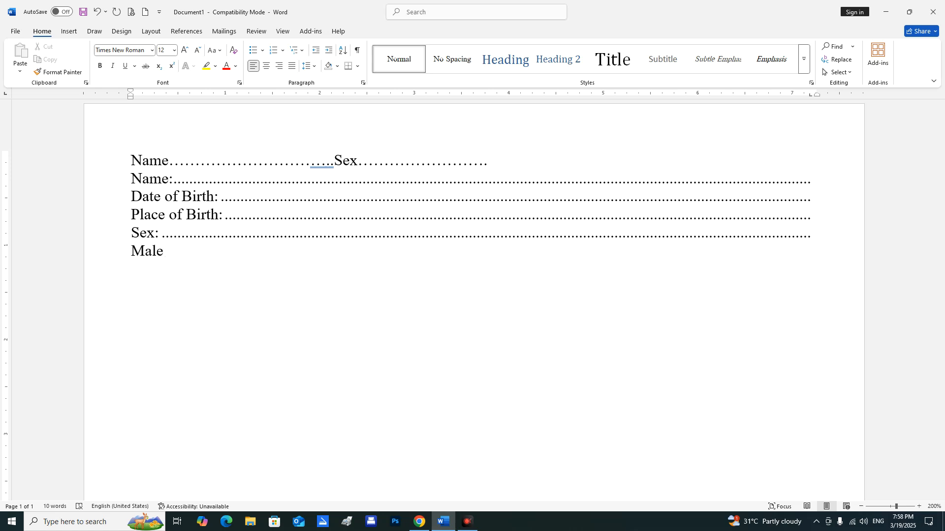
pyautogui.press('Tab')
# - Indent the "Male" line by one level beneath the "Sex:" line
pyautogui.moveTo(131, 250); pyautogui.dragTo(310, 280)
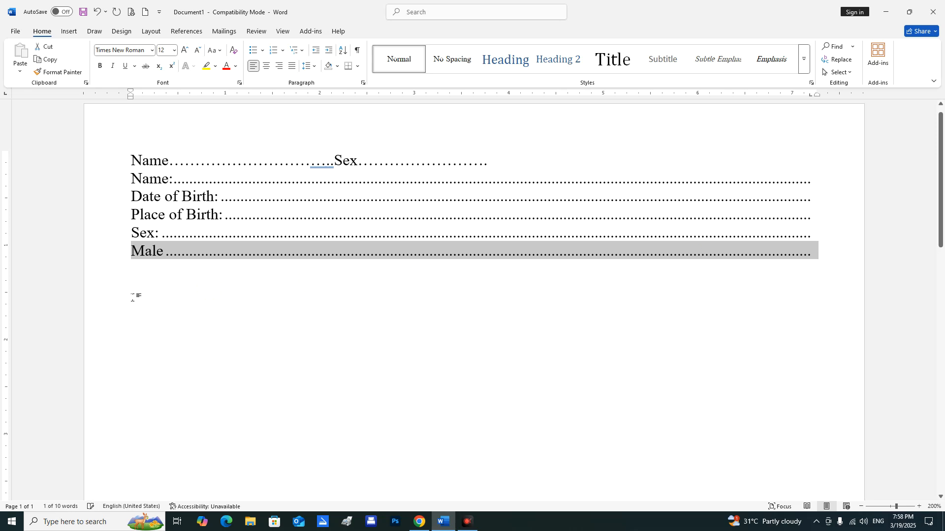
pyautogui.press('Tab')
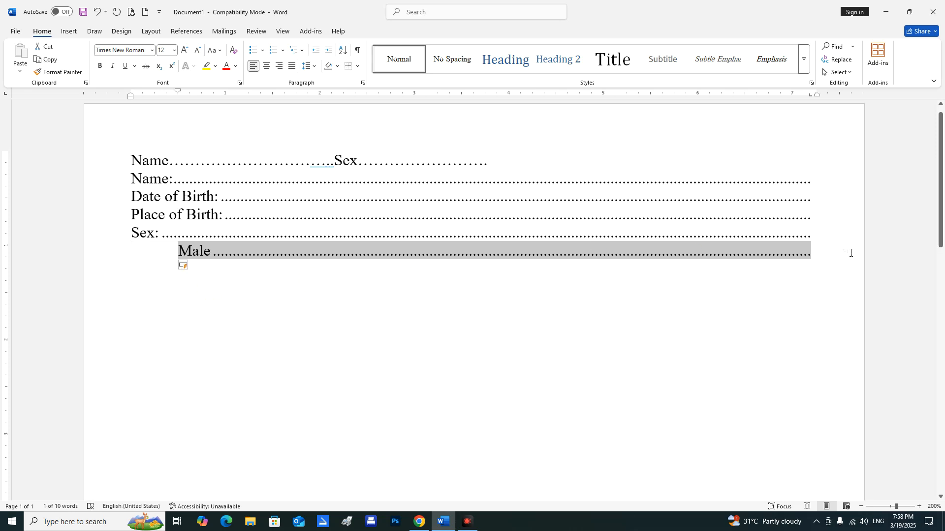
pyautogui.click(826, 257)
# - Add an indented "Female" line with the dotted tab leader below the "Male" line
pyautogui.press('Return')
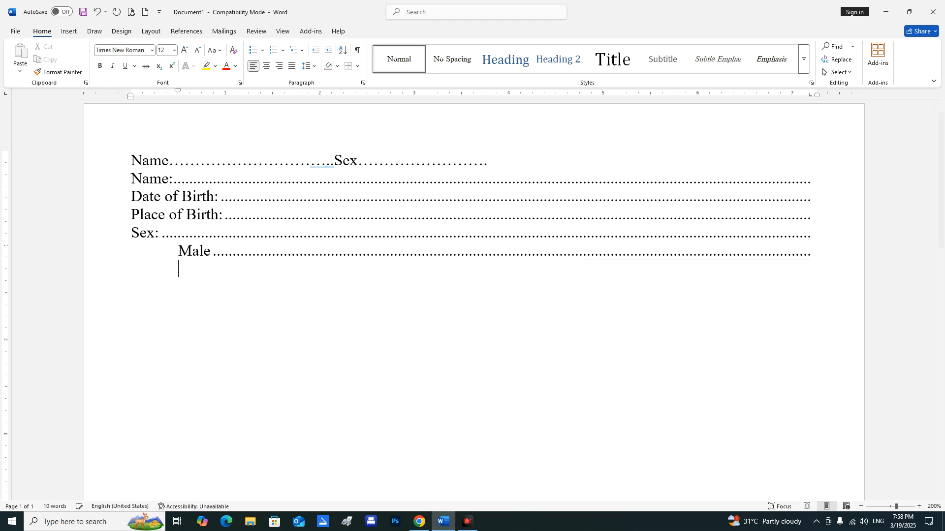
pyautogui.write('F')
pyautogui.write('eam')
pyautogui.press('BackSpace')
pyautogui.press('BackSpace')
pyautogui.press('BackSpace')
pyautogui.press('BackSpace')
pyautogui.press('BackSpace')
pyautogui.press('BackSpace')
pyautogui.press('BackSpace')
pyautogui.press('BackSpace')
pyautogui.write('e')
pyautogui.press('Tab')
pyautogui.press('Return')
pyautogui.write('z')
pyautogui.press('BackSpace')
pyautogui.write('Female')
pyautogui.press('Tab')
# - Add an unindented "Your father:" line filled with the dotted tab leader and start a new line below it
pyautogui.press('BackSpace')
pyautogui.write('Myo')
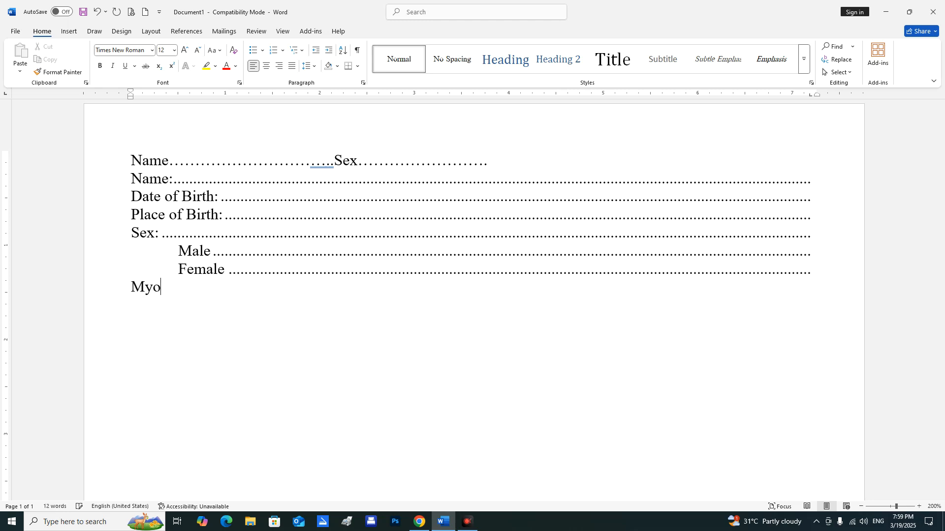
pyautogui.press('BackSpace')
pyautogui.press('BackSpace')
pyautogui.press('BackSpace')
pyautogui.write('Your')
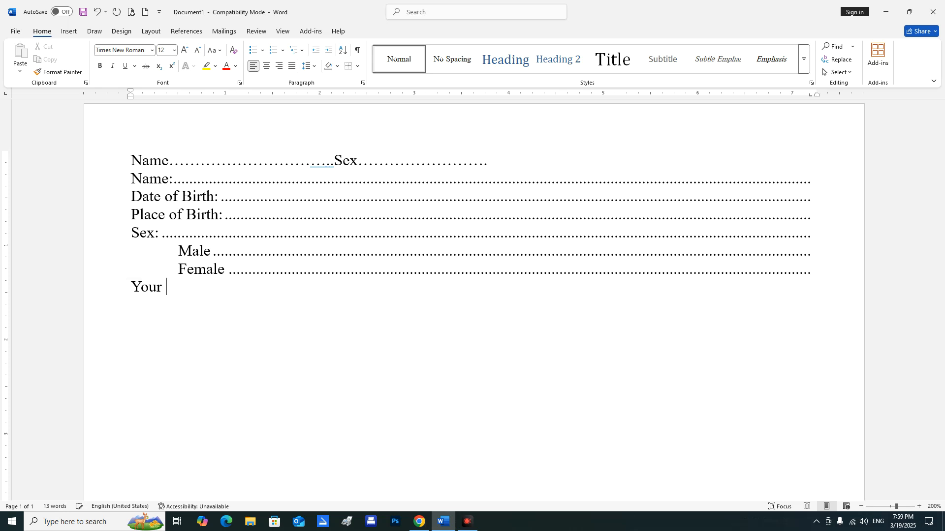
pyautogui.write(' father:')
pyautogui.press('Tab')
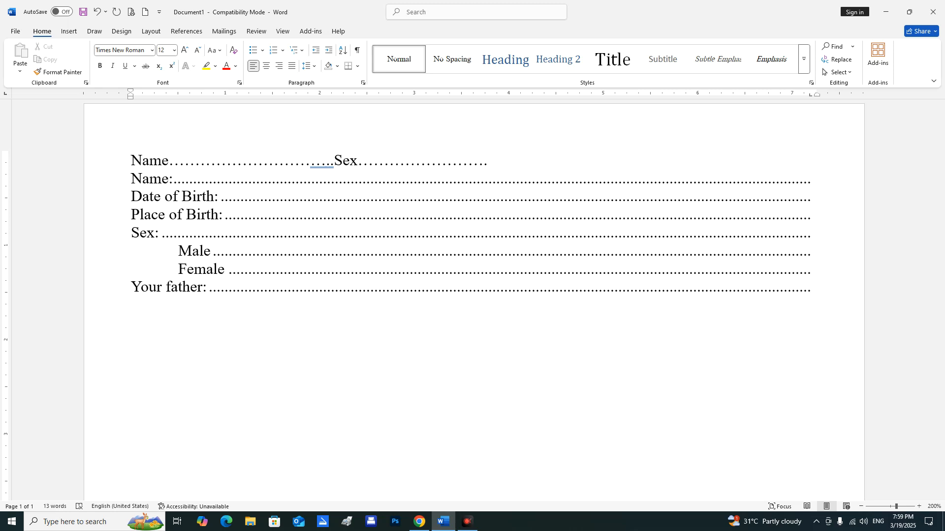
pyautogui.press('Return')
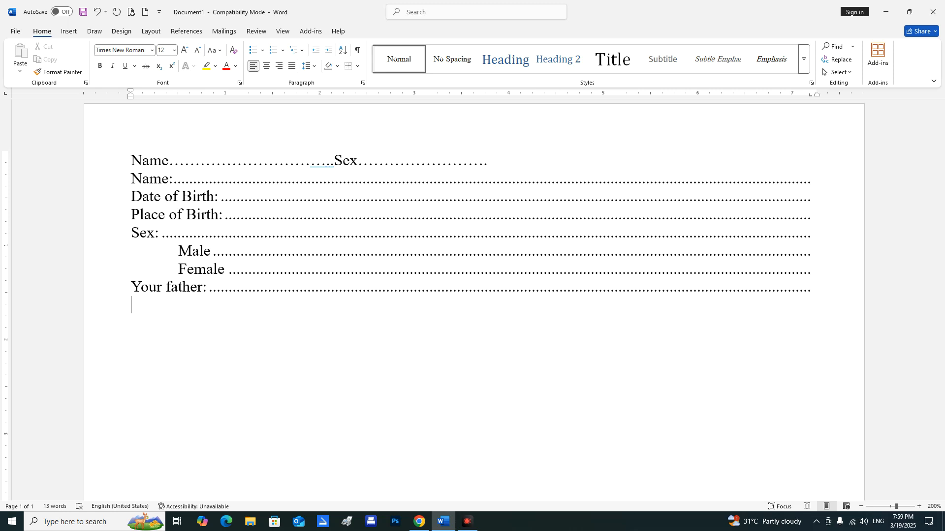